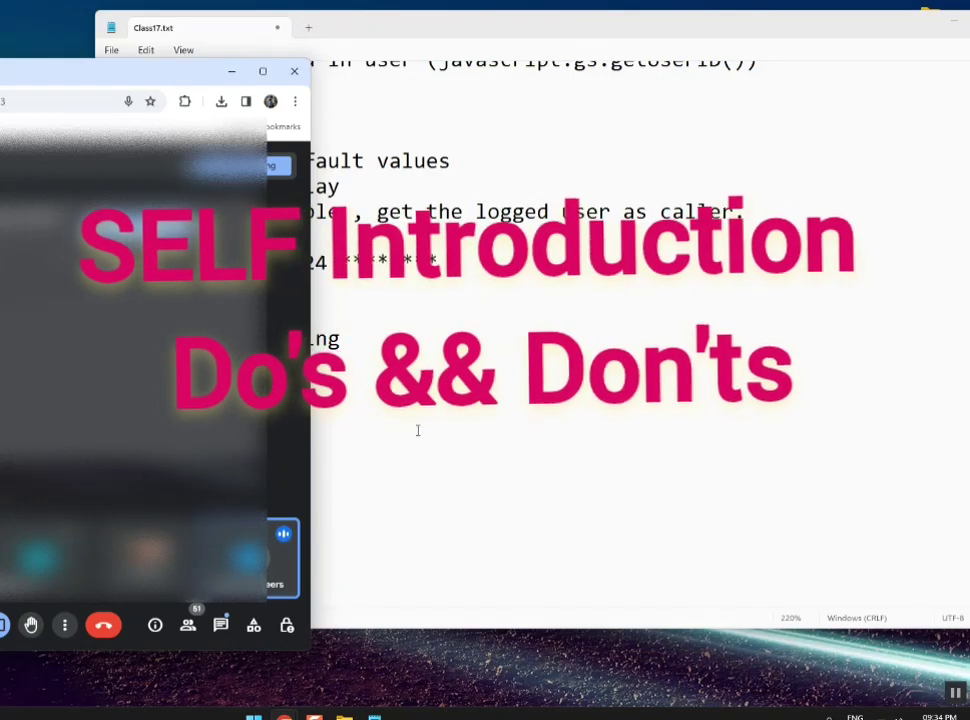
Bring the Class17.txt notes window in front of the video call and reposition it across the screen
{"action": "left_click", "coordinate": [411, 600]}
{"action": "left_click_drag", "start_coordinate": [379, 27], "coordinate": [220, 53]}
{"action": "key", "text": "alt+Tab"}
{"action": "key", "text": "alt+Tab"}
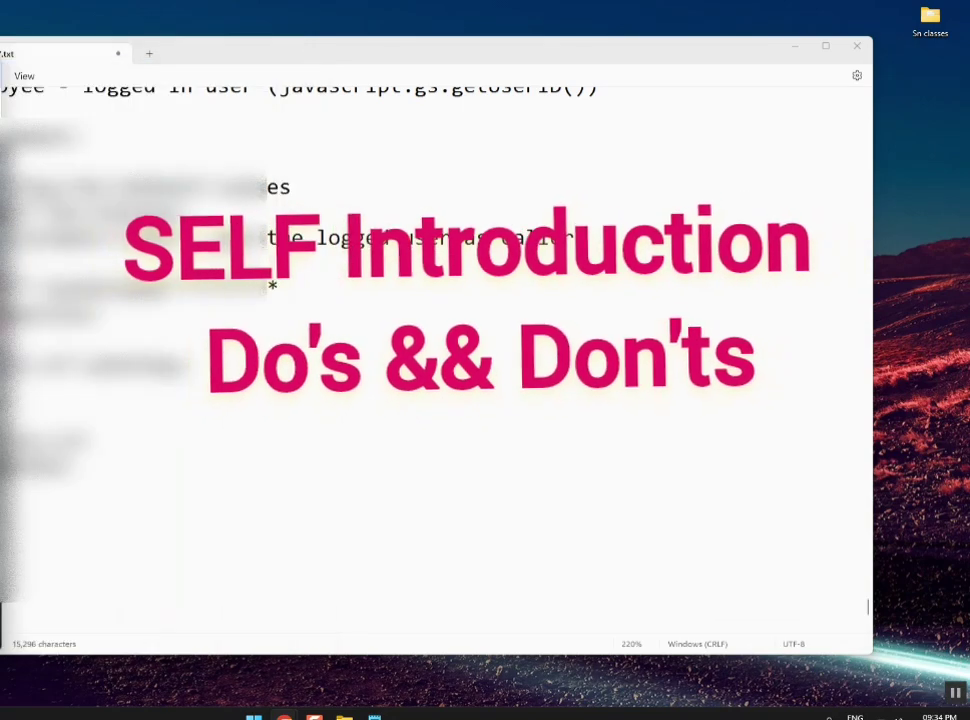
{"action": "left_click_drag", "start_coordinate": [279, 56], "coordinate": [362, 57]}
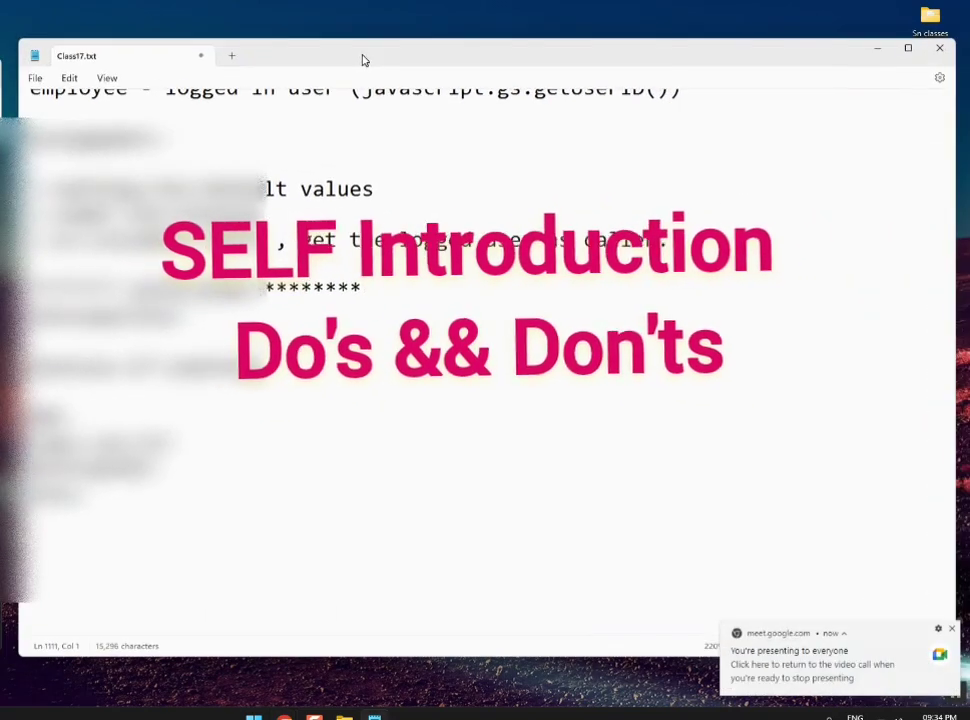
{"action": "key", "text": "Up"}
{"action": "key", "text": "Up"}
{"action": "key", "text": "Up"}
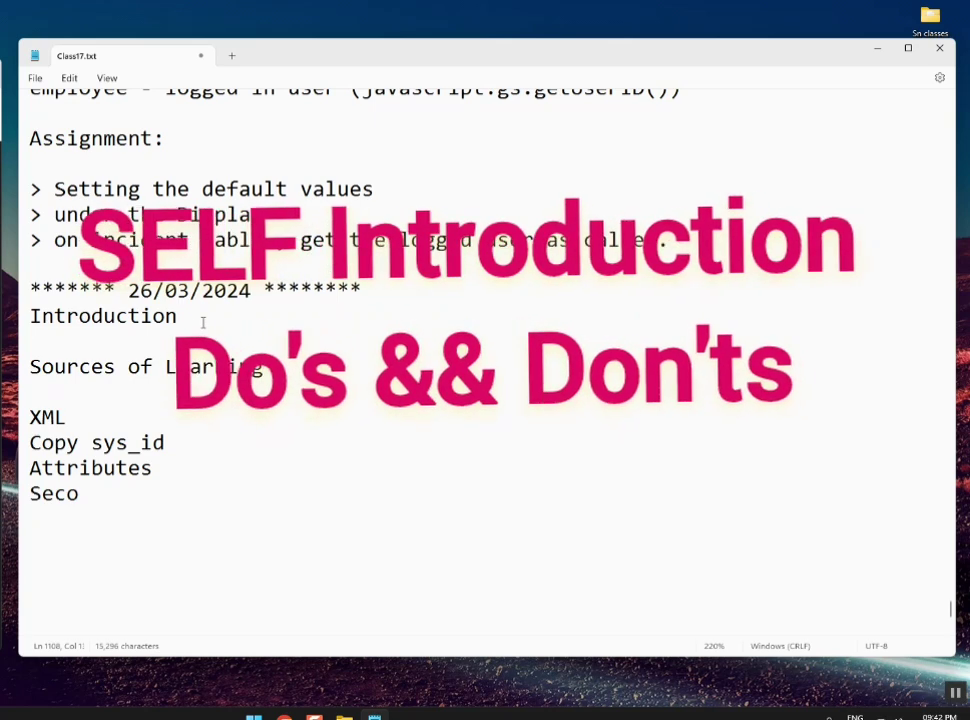
{"action": "left_click", "coordinate": [199, 316]}
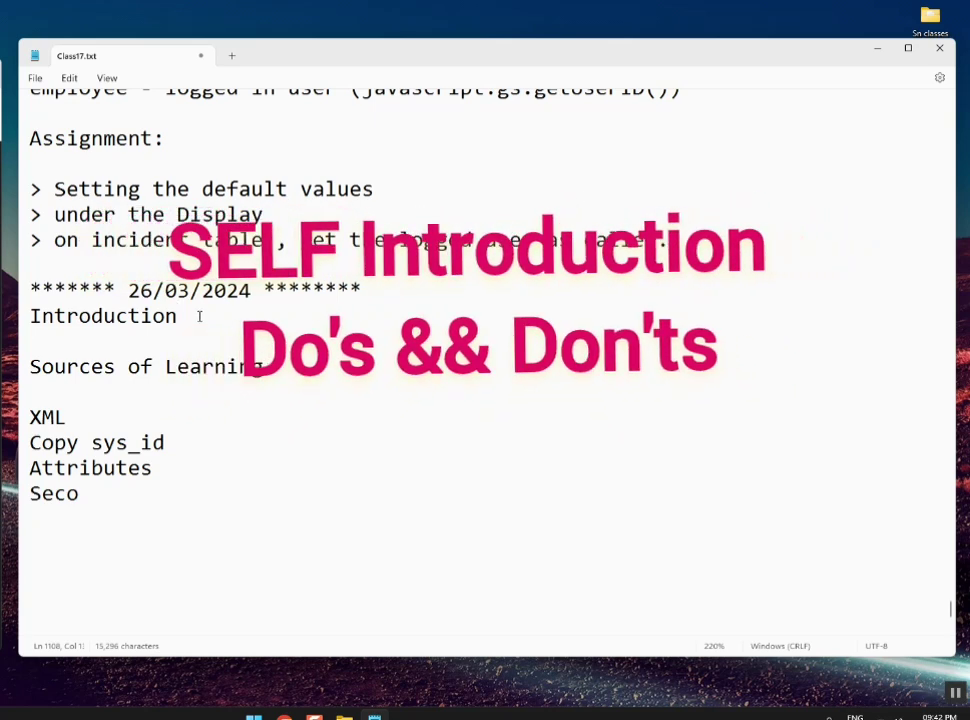